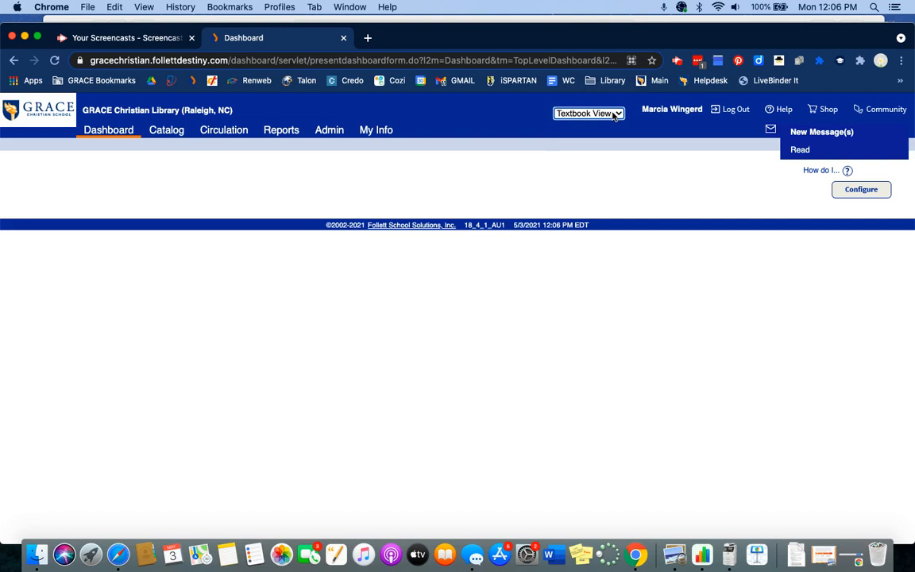
Check in the textbook copy with barcode 40004815 through textbook circulation
click(237, 136)
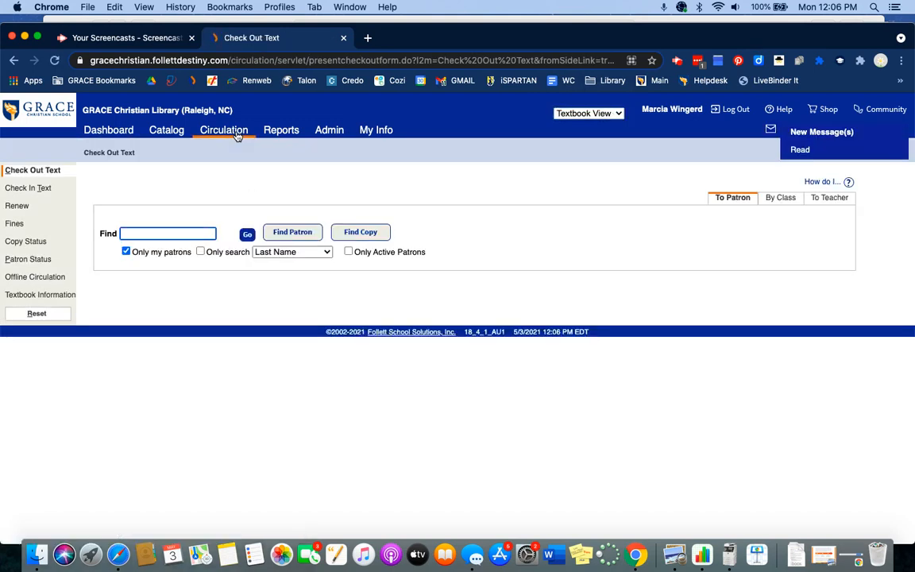
click(54, 189)
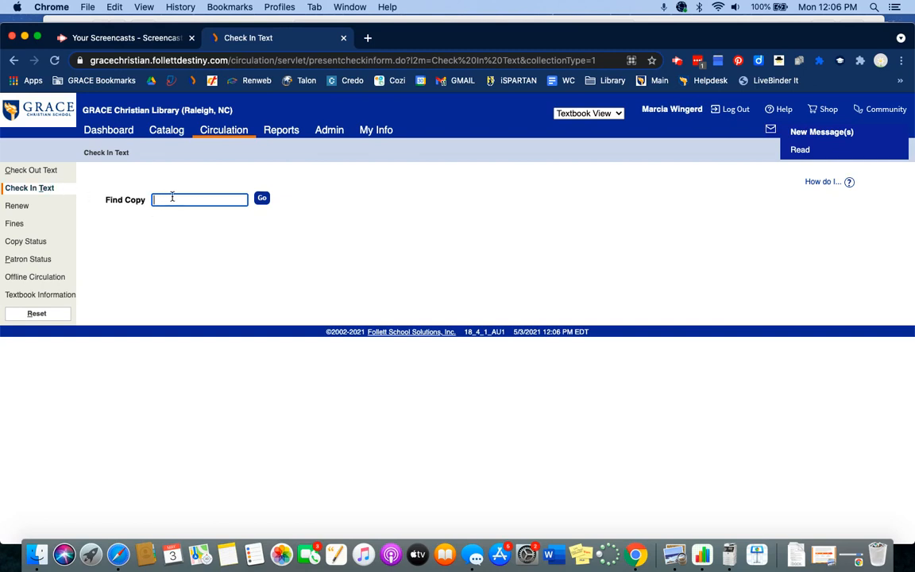
text(40004815)
click(264, 203)
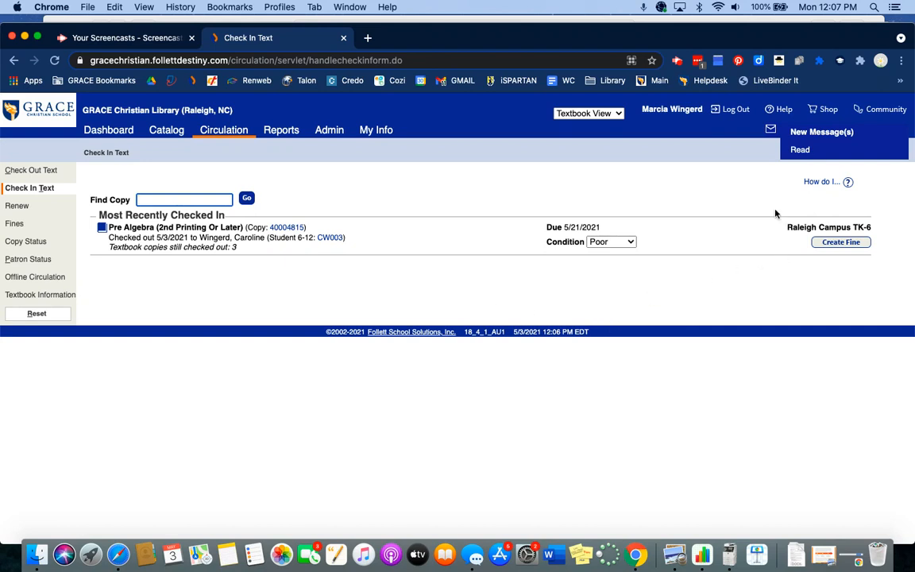
Create and save a fine for the checked-in Pre Algebra copy with the reason Book - Missing Pages, then reset the check-in page
click(842, 243)
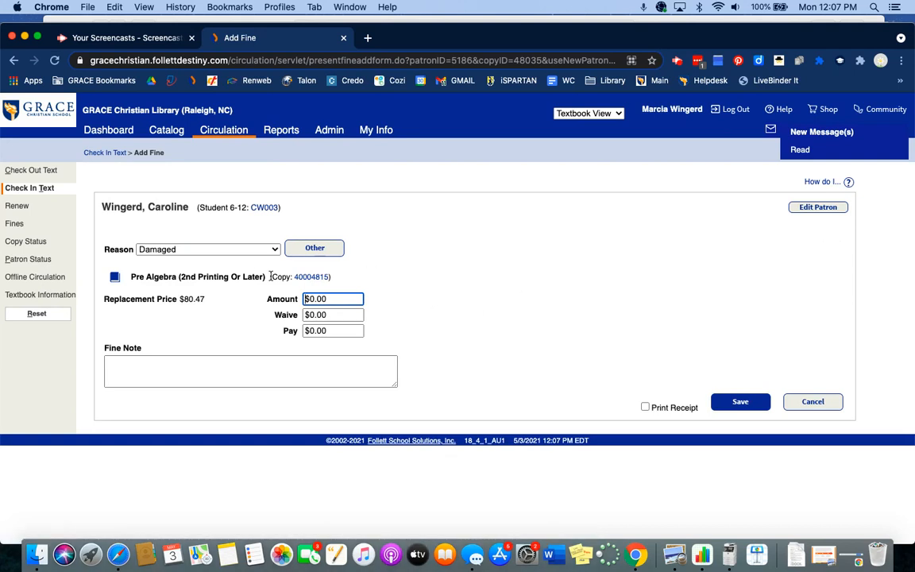
click(271, 251)
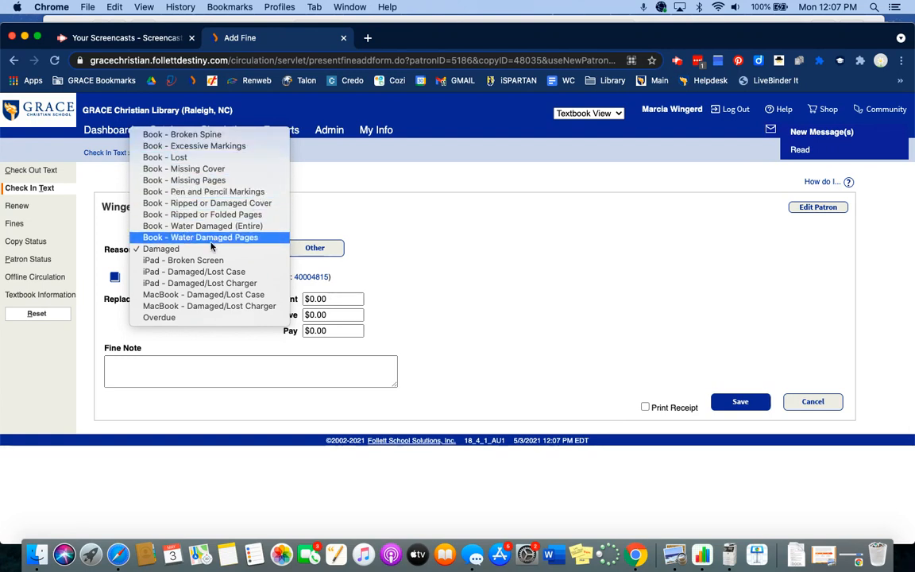
click(185, 250)
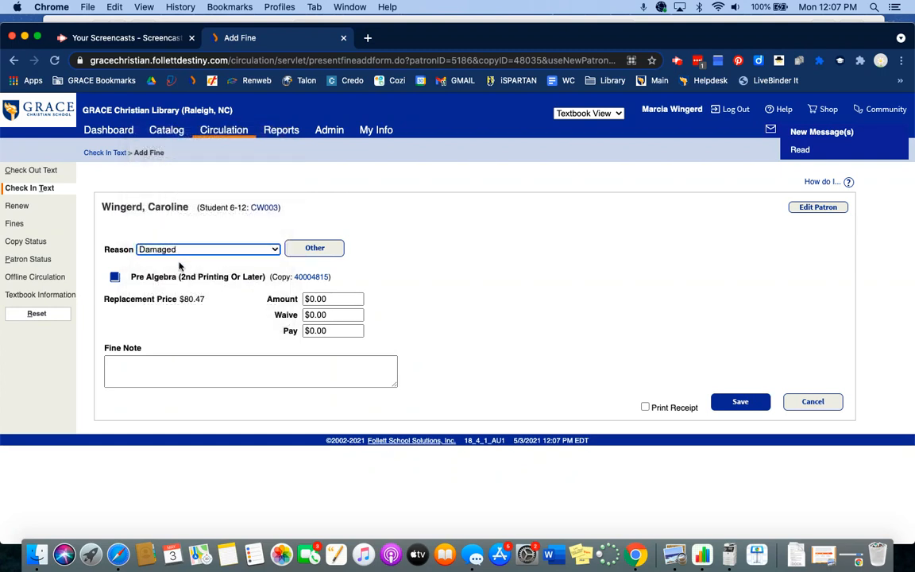
click(272, 249)
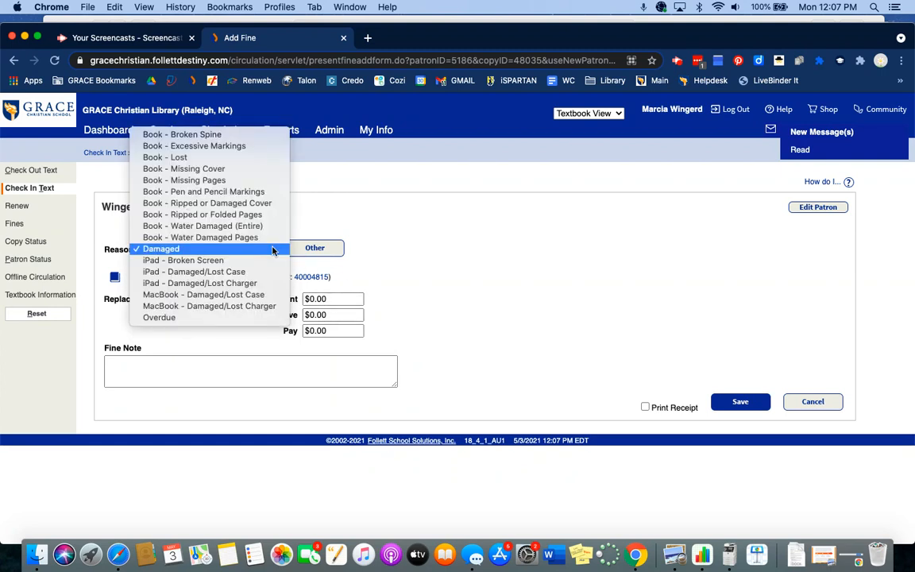
click(268, 184)
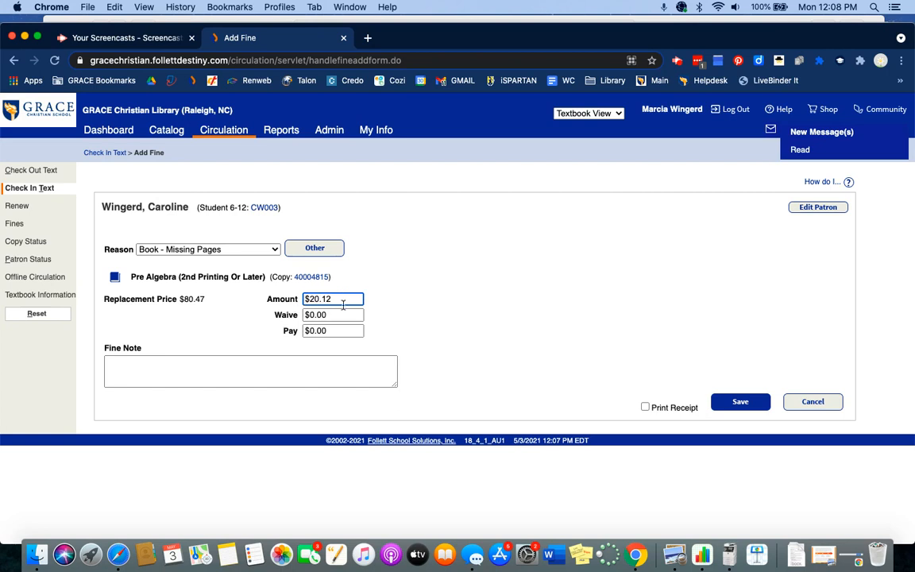
click(233, 373)
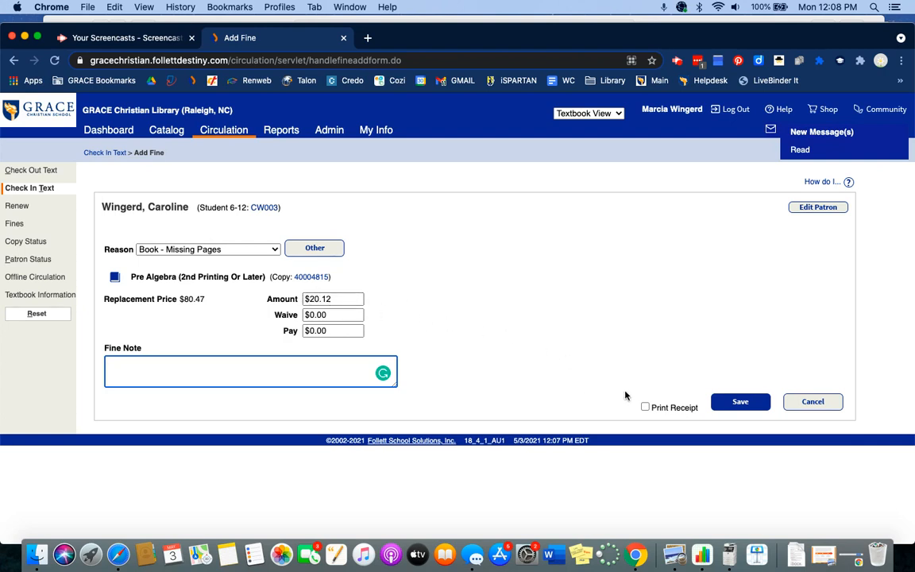
click(739, 403)
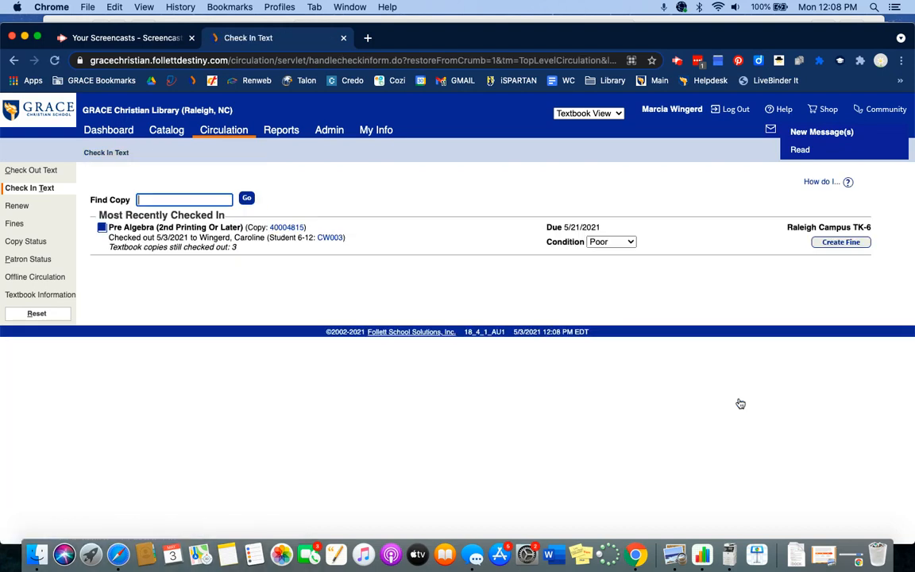
click(52, 318)
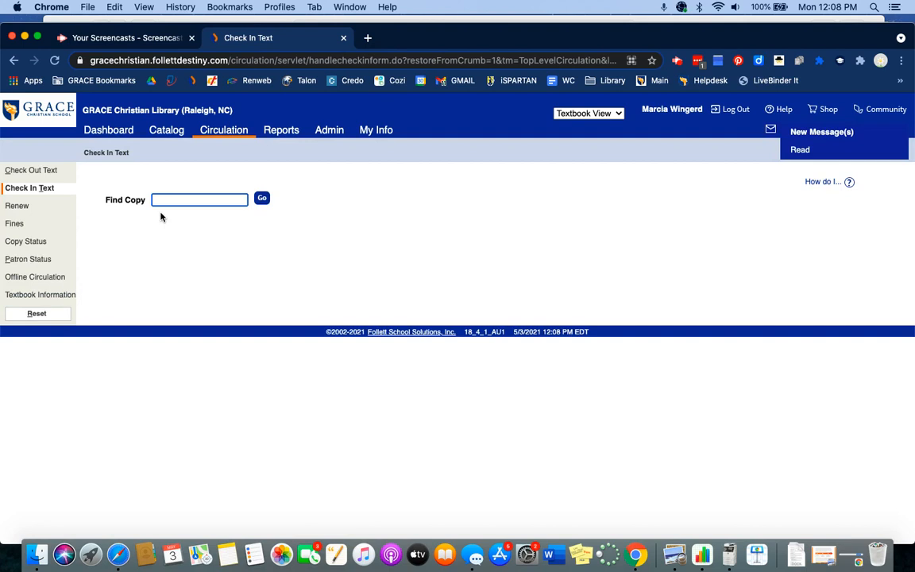
Find the grade 12 student's fines by searching for the last name, and open the record with barcode ending in 003
click(29, 227)
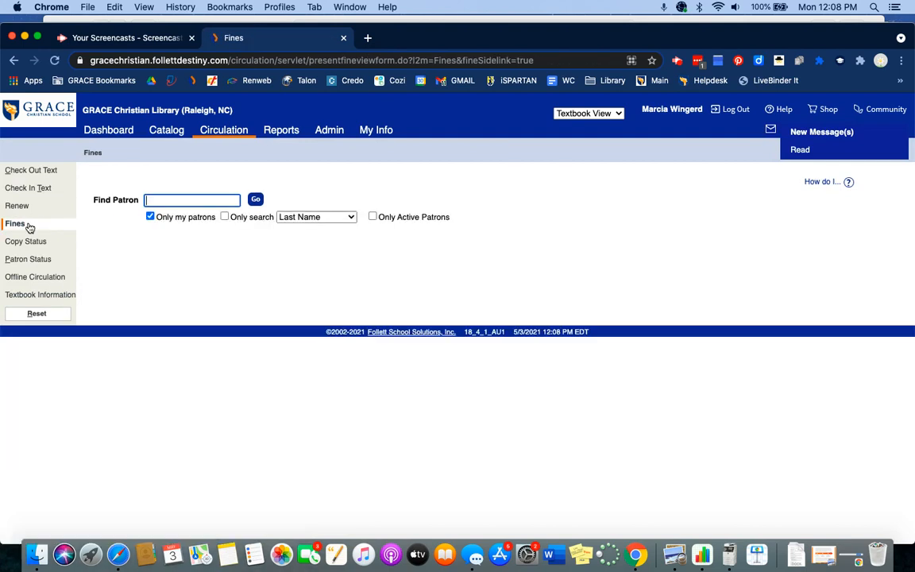
text(wingerd)
click(255, 200)
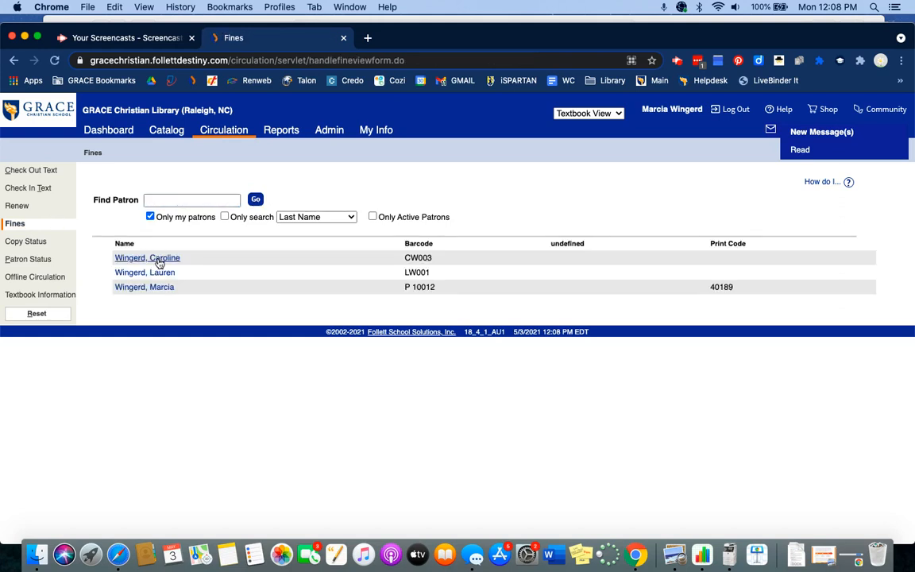
click(151, 258)
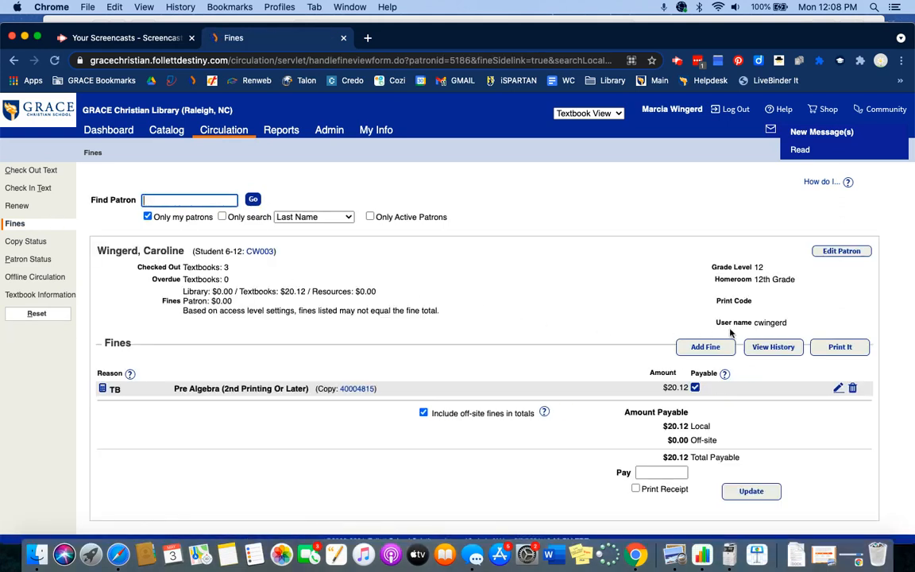
Start a new fine for the student on a Textbooks item and look up copy 40048457
click(718, 350)
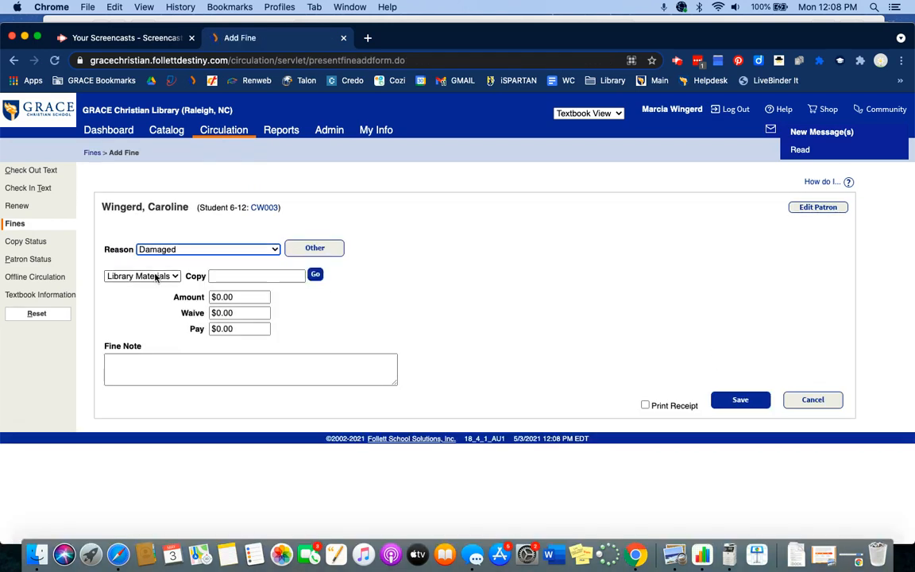
click(156, 277)
click(135, 286)
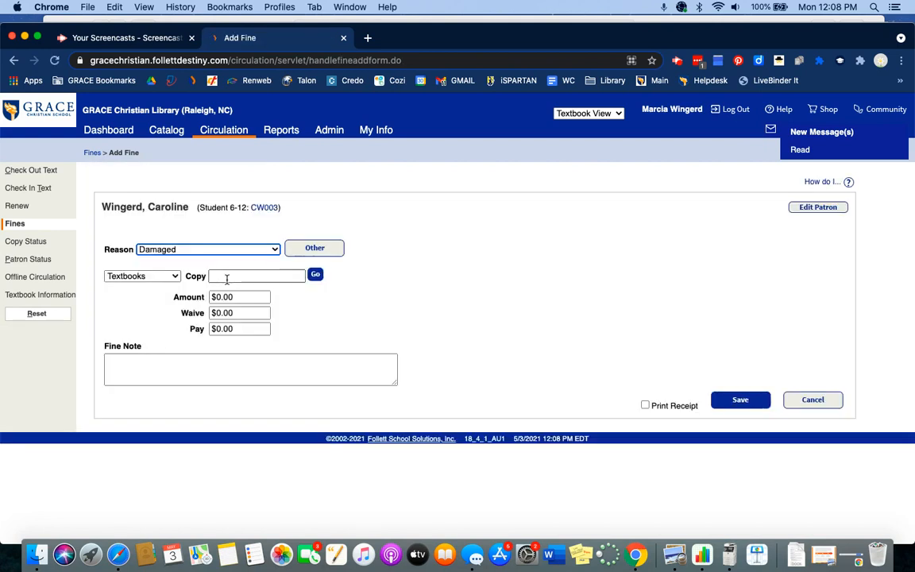
click(226, 278)
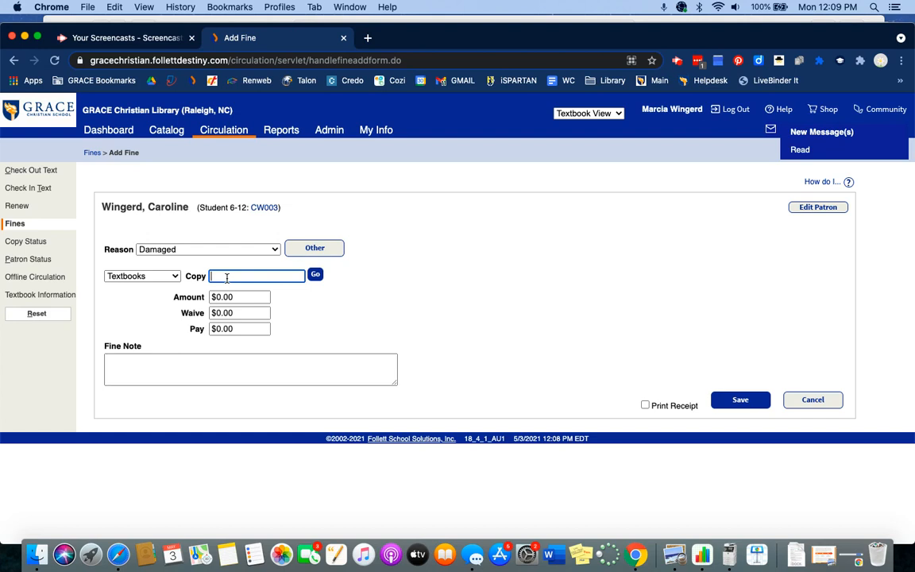
text(40)
key(BackSpace)
text(457)
click(316, 275)
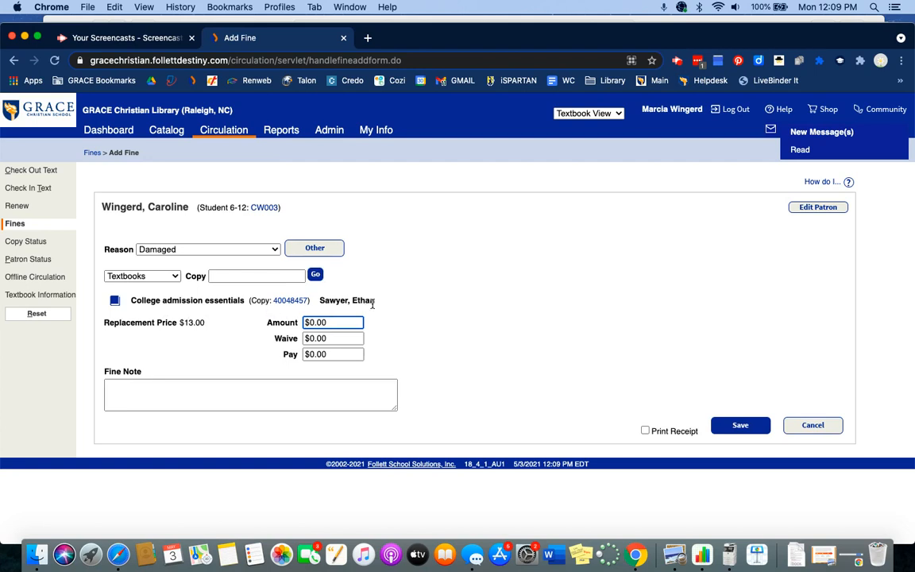
Set the fine reason to Book - Water Damaged Pages, save the fine and reset the fines page
click(205, 247)
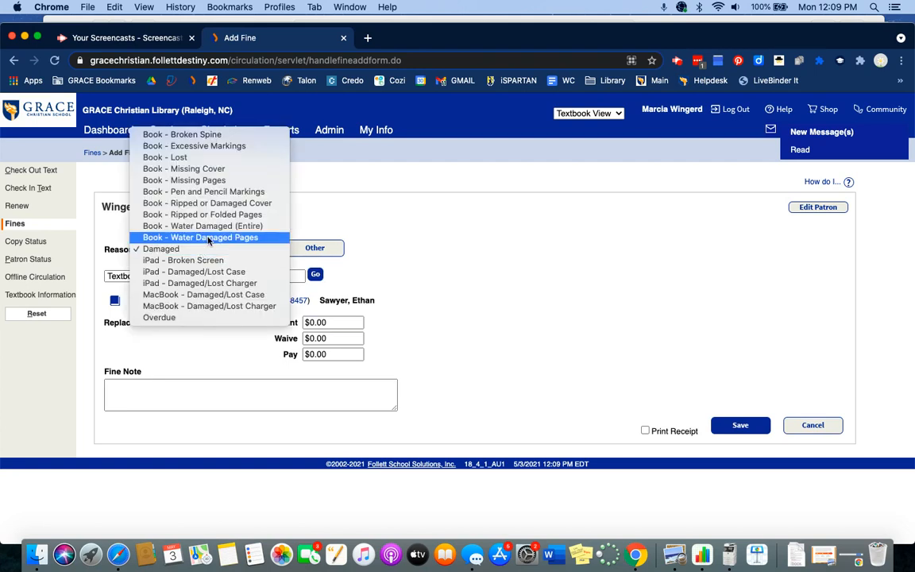
click(208, 237)
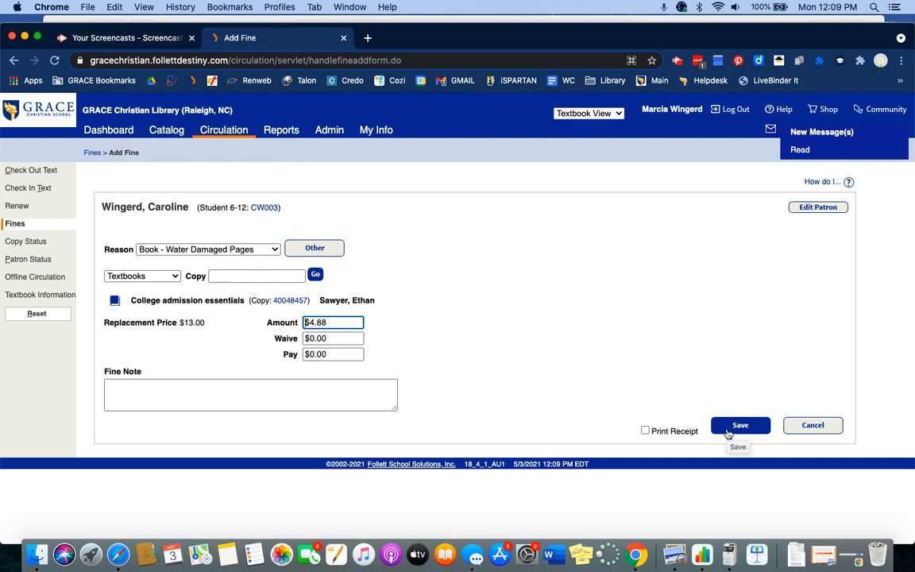
click(728, 433)
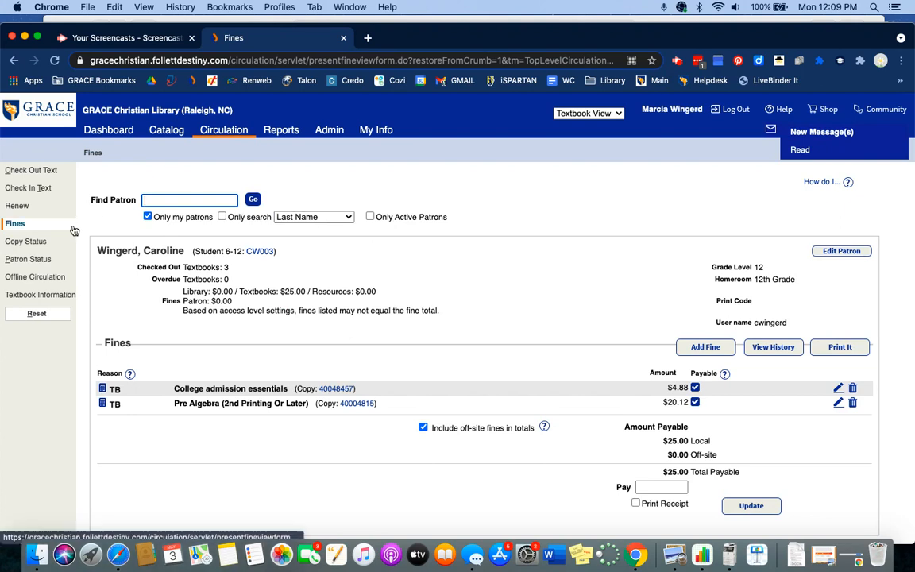
click(37, 313)
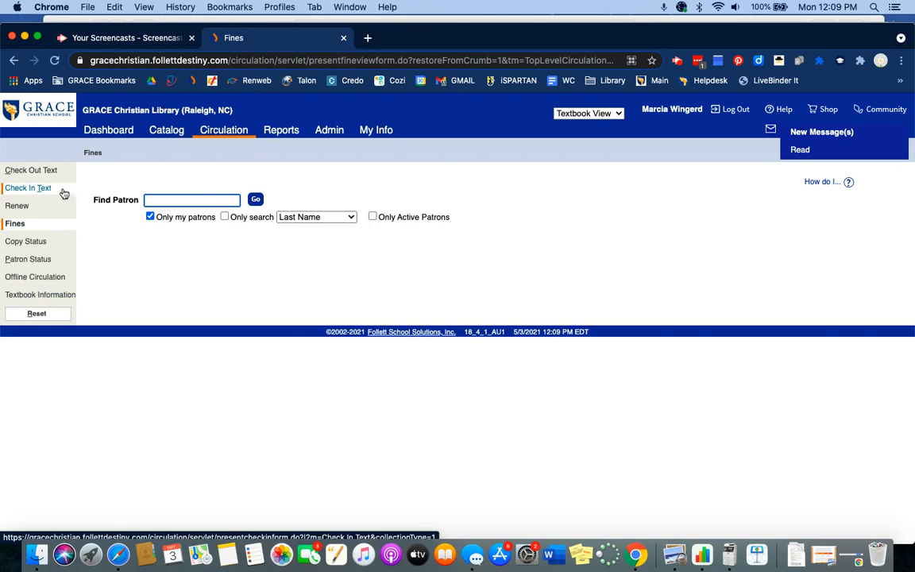
Look up the same student by last name in textbook check-out and open the student's checked-out items
click(59, 191)
click(64, 174)
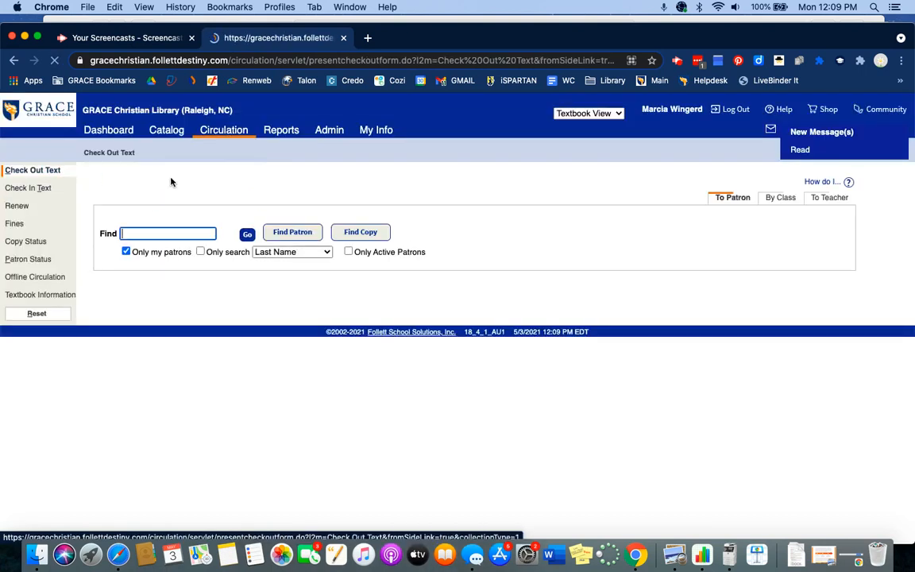
text(wingerd)
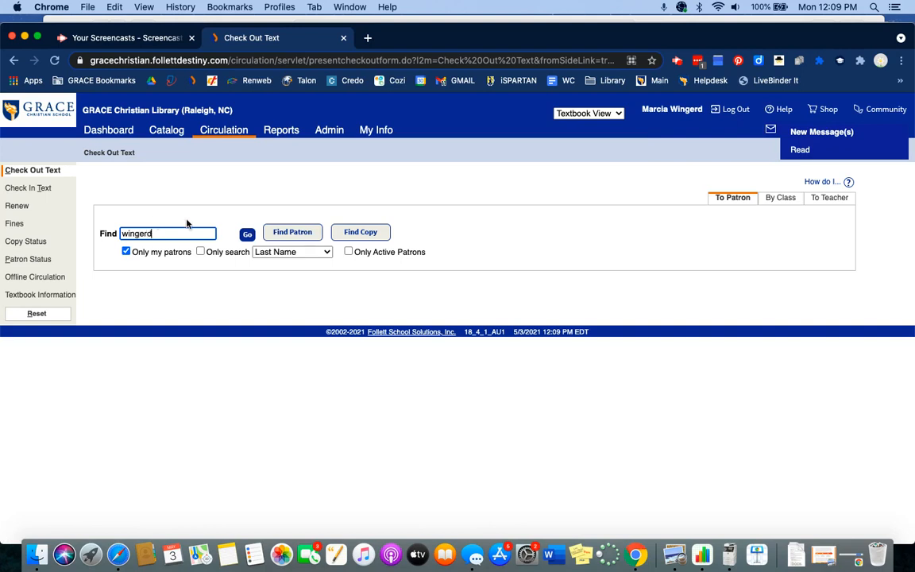
click(282, 232)
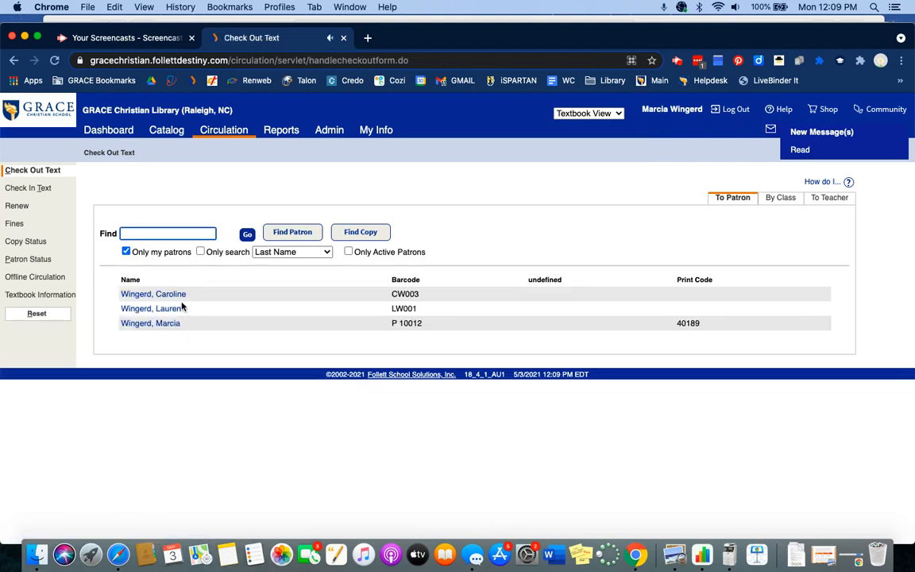
click(180, 297)
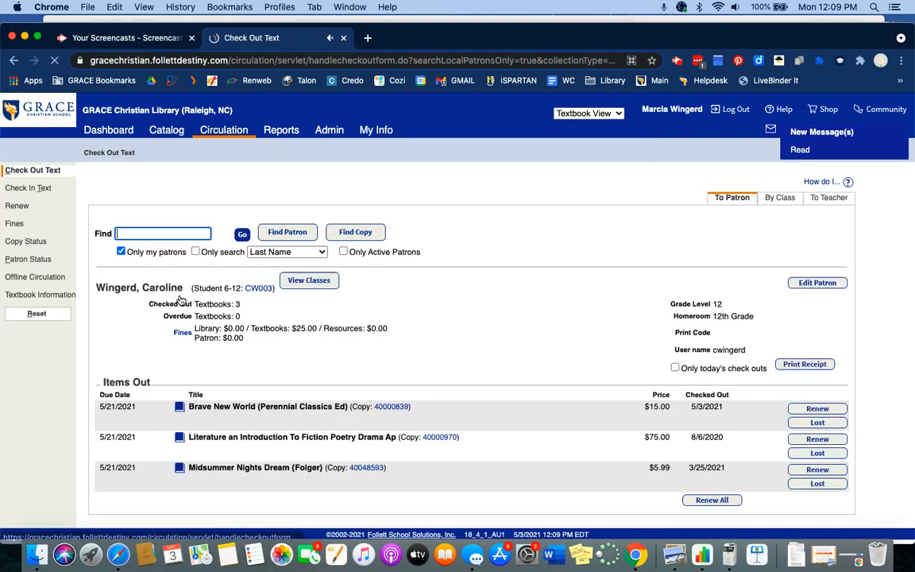
Mark the student's Midsummer Nights Dream {Folger} textbook as lost from the patron status, accepting the $5.99 fine
click(40, 259)
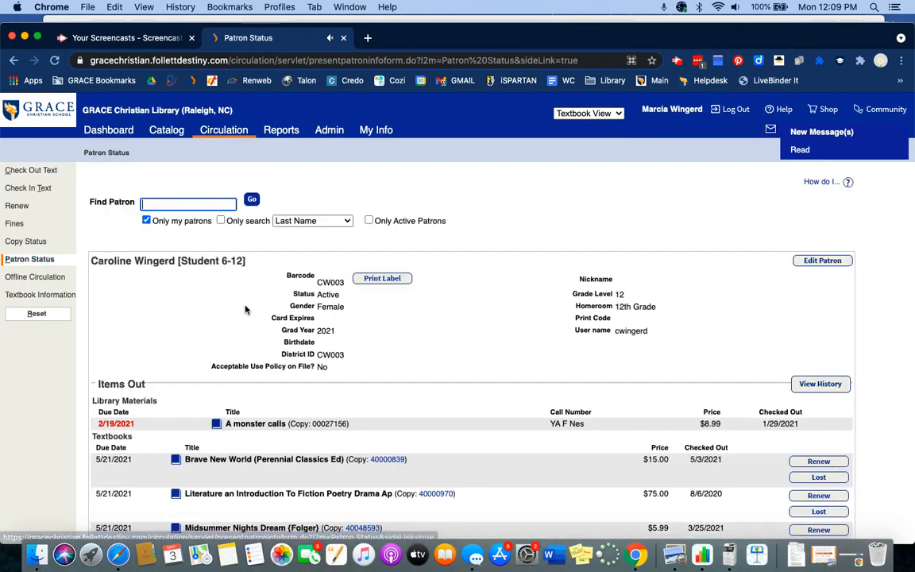
scroll(580, 247, down, 5)
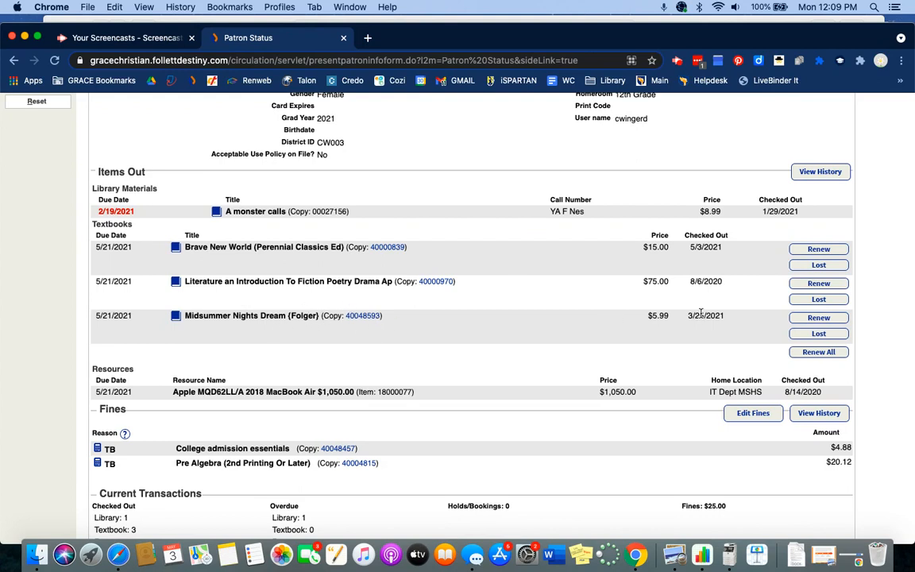
click(820, 333)
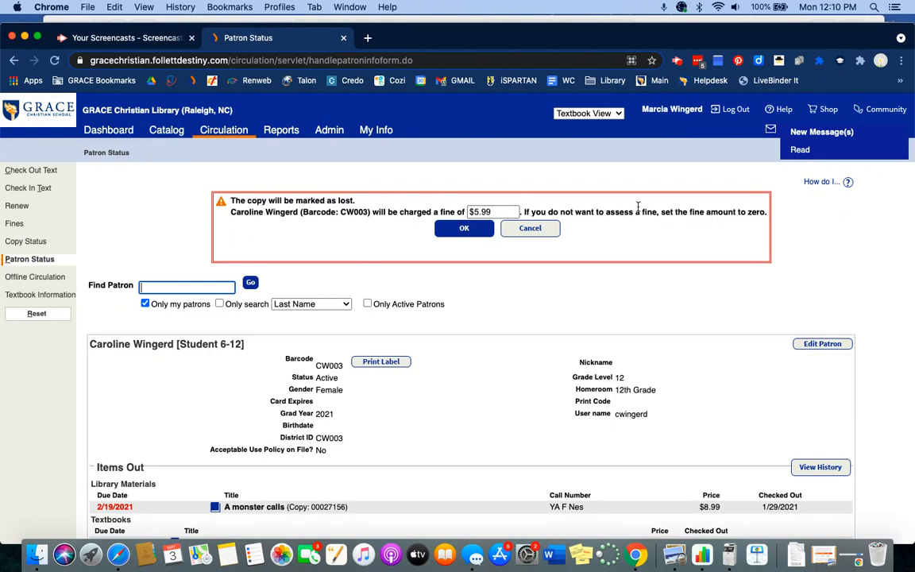
click(465, 229)
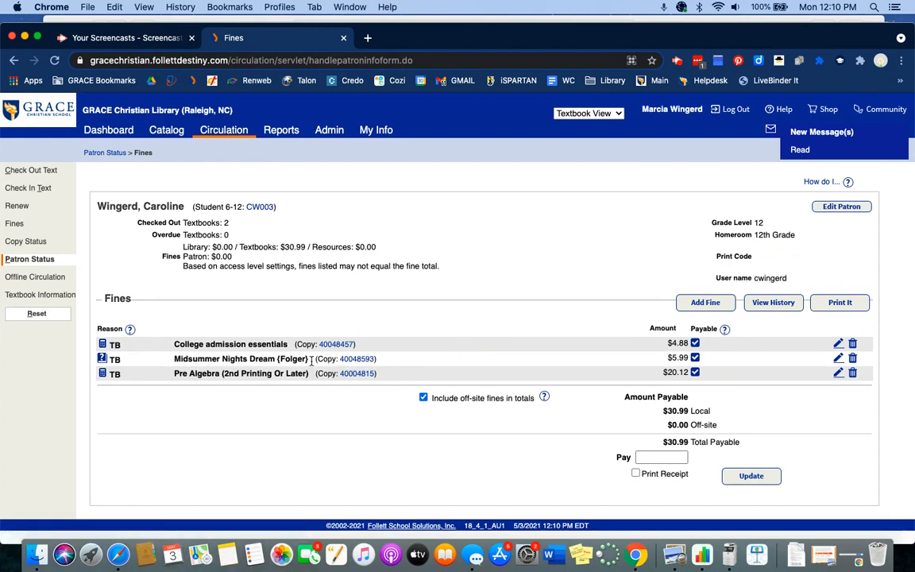
Copy the lost Midsummer Nights Dream {Folger} barcode 40048593 from the fines list and check that textbook in
drag(339, 358, 373, 361)
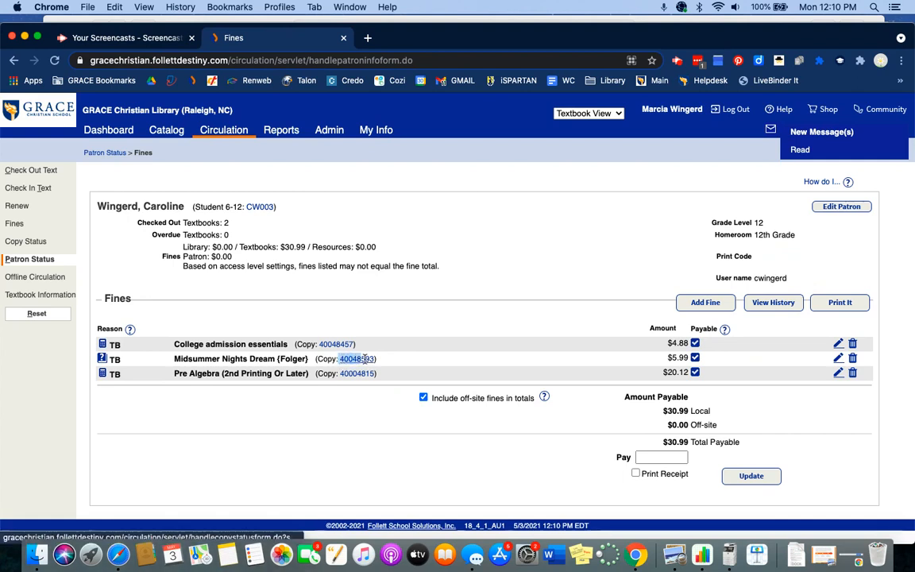
key(super+c)
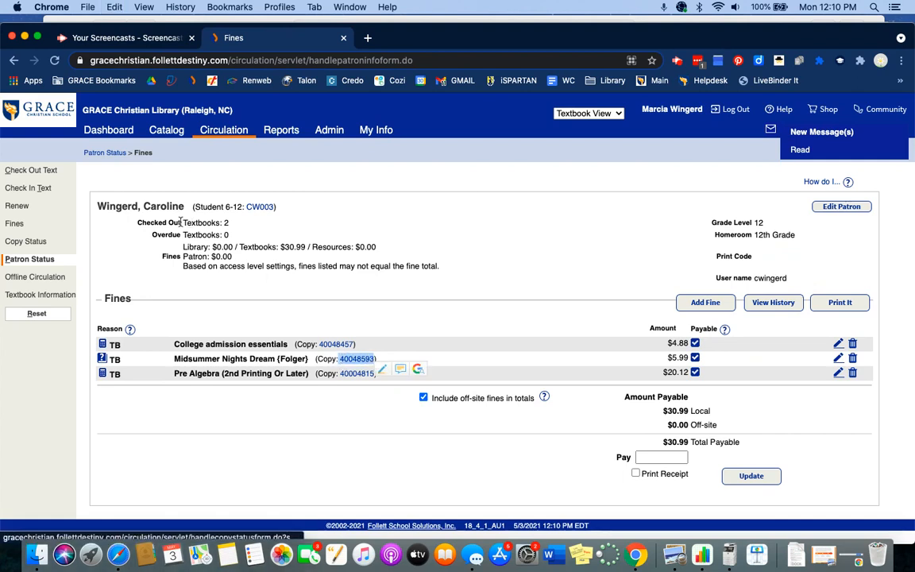
click(45, 188)
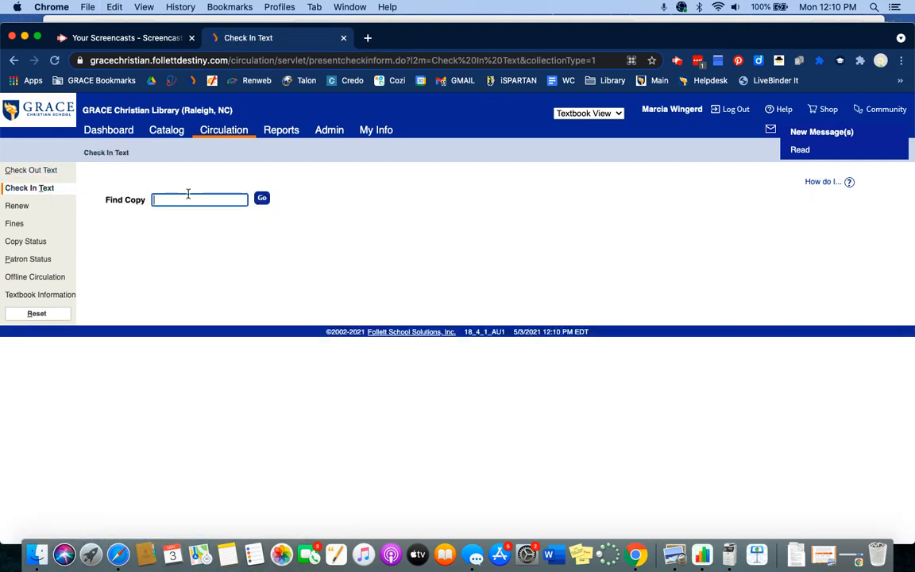
key(super+v)
key(Return)
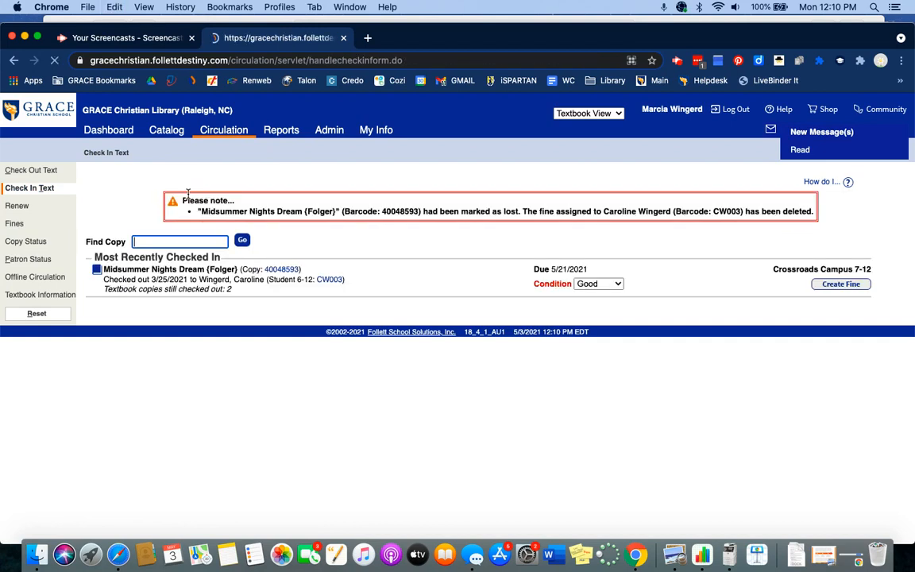